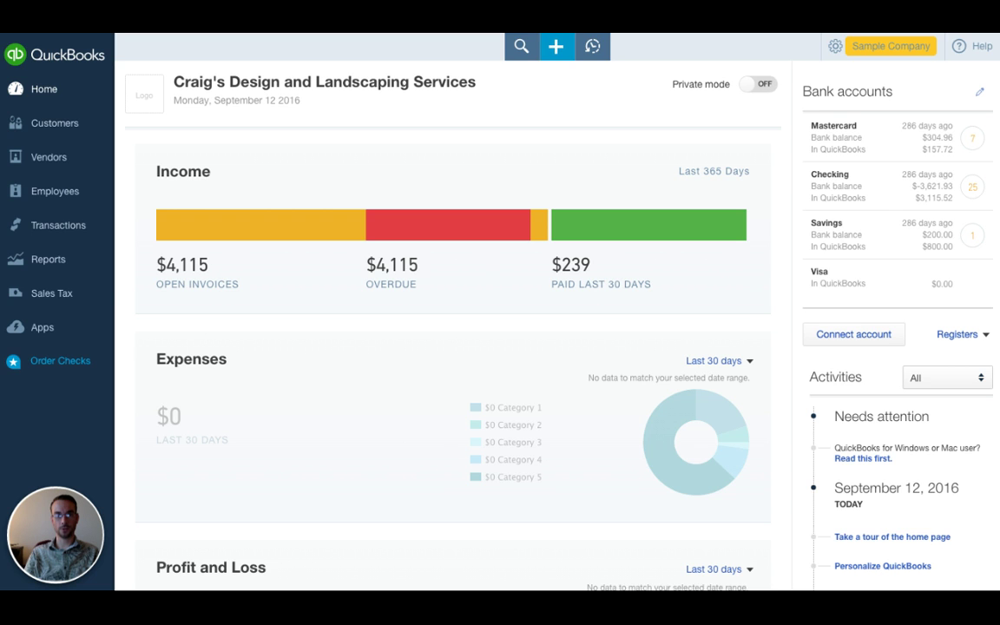
Create a new check and set its check number to 70.
{"action": "left_click", "coordinate": [556, 46]}
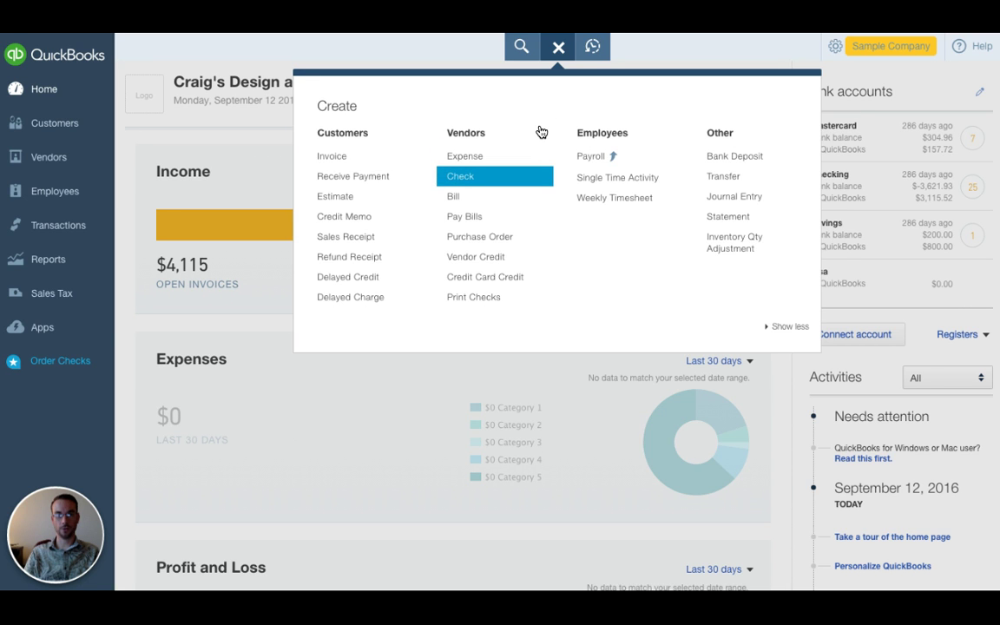
{"action": "left_click", "coordinate": [558, 46]}
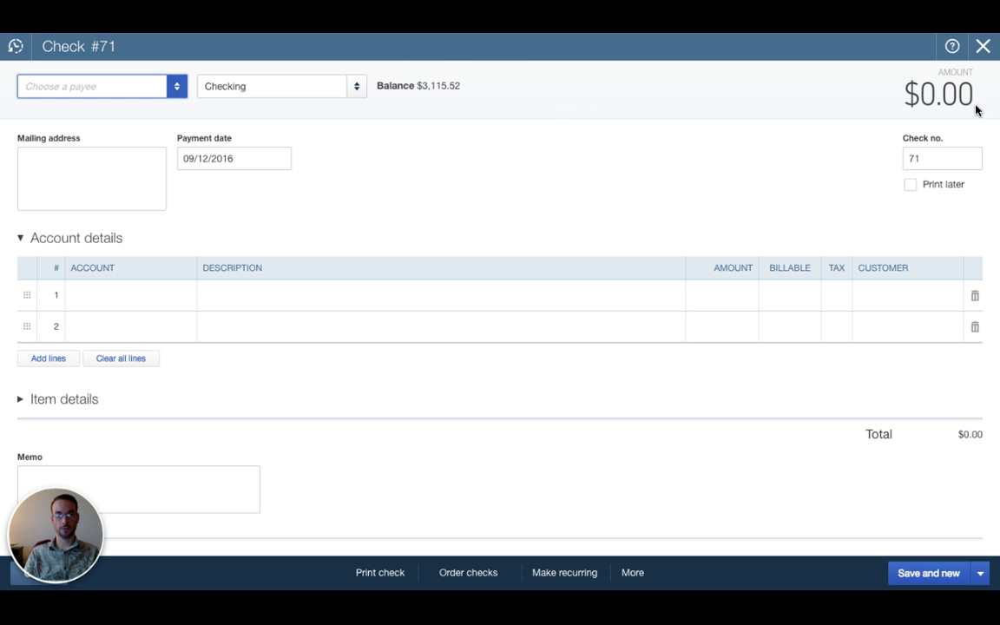
{"action": "left_click", "coordinate": [942, 158]}
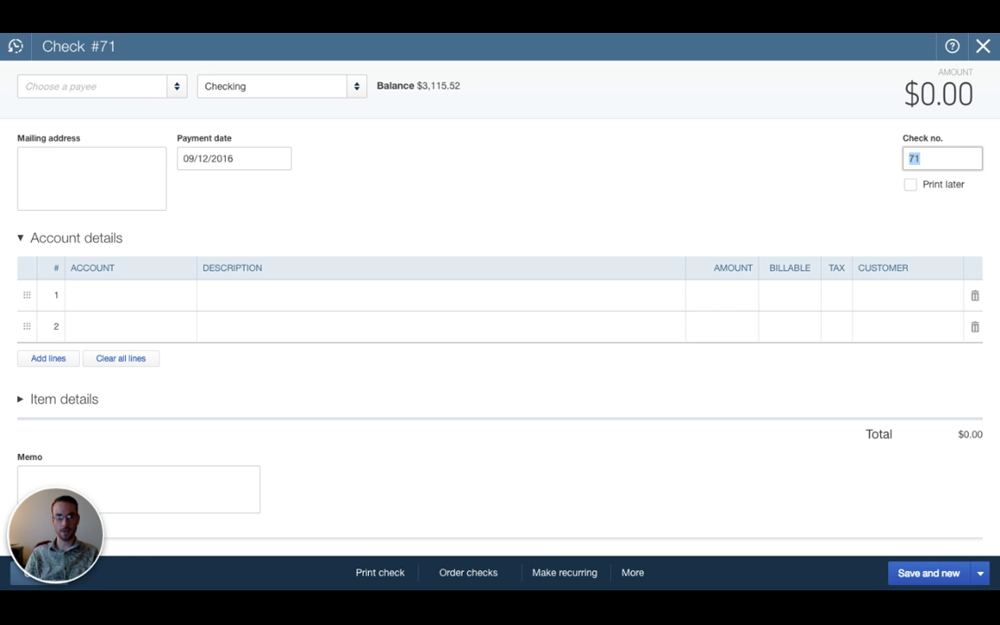
{"action": "type", "text": "70"}
{"action": "key", "text": "Tab"}
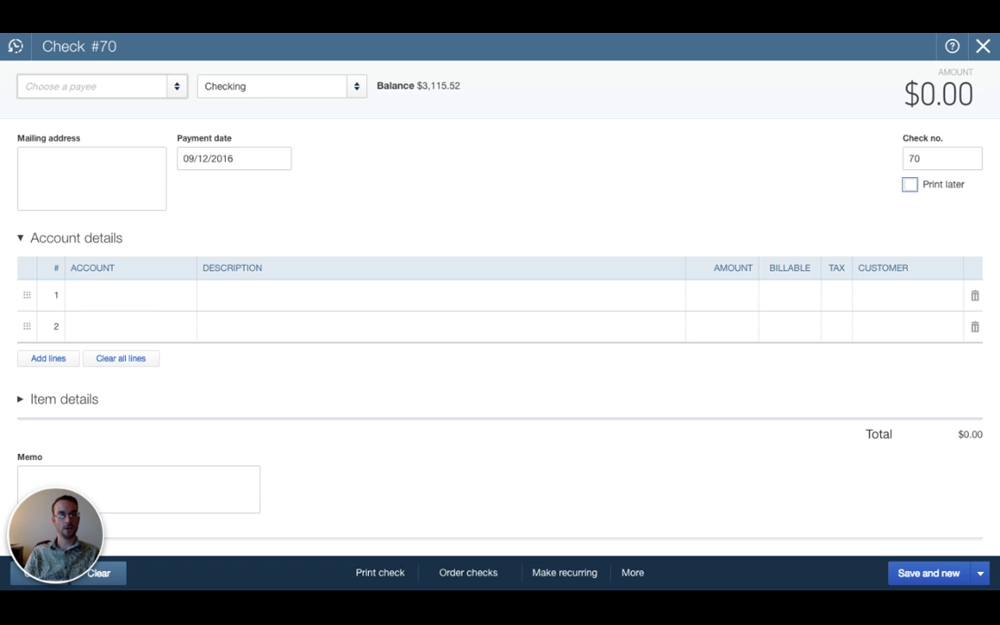
Choose the vendor Cal Telephone as the check's payee.
{"action": "left_click", "coordinate": [90, 86]}
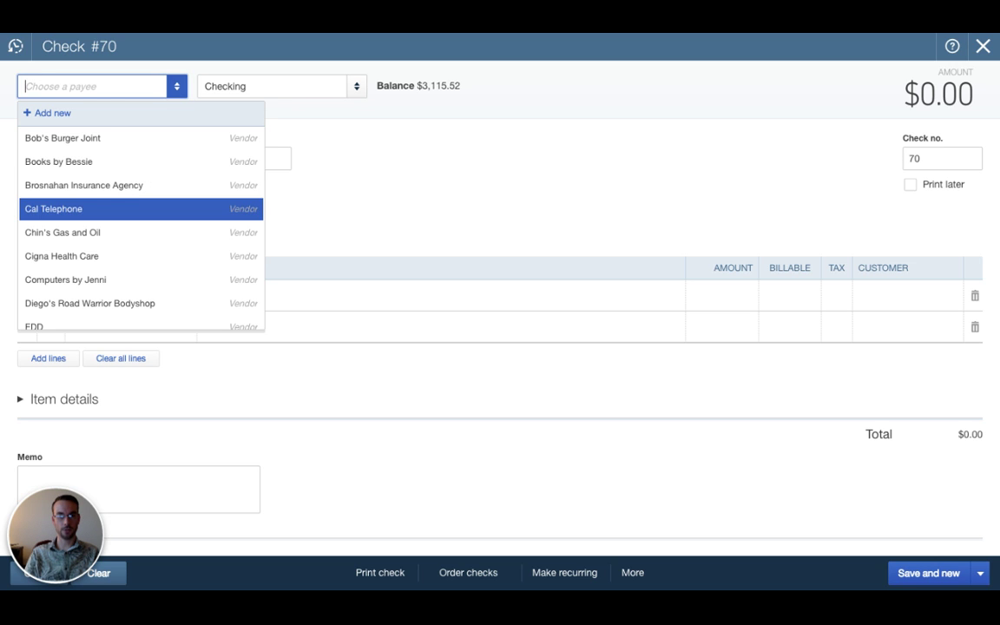
{"action": "key", "text": "Return"}
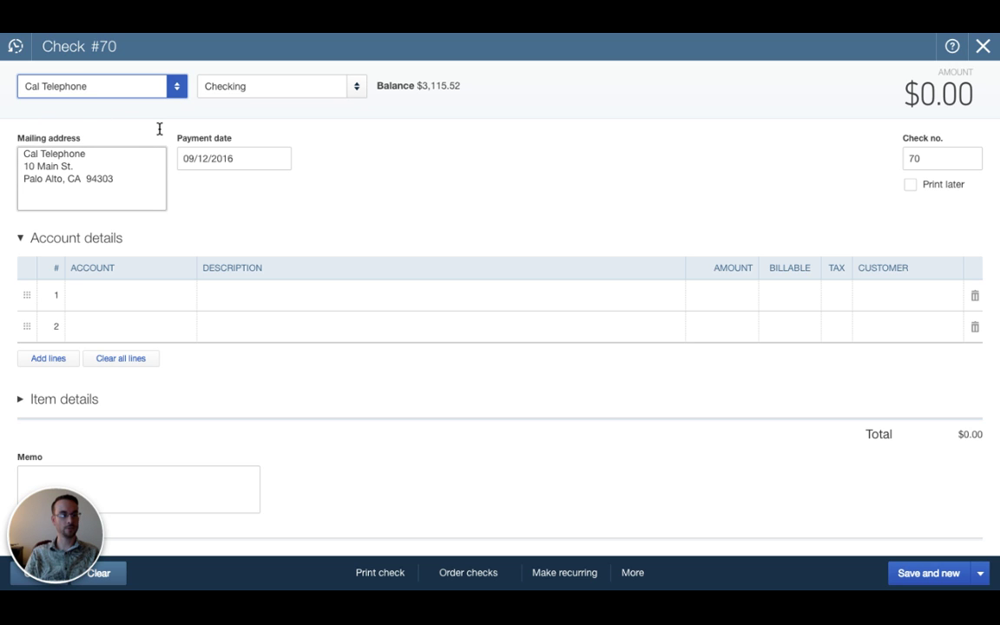
{"action": "key", "text": "Tab"}
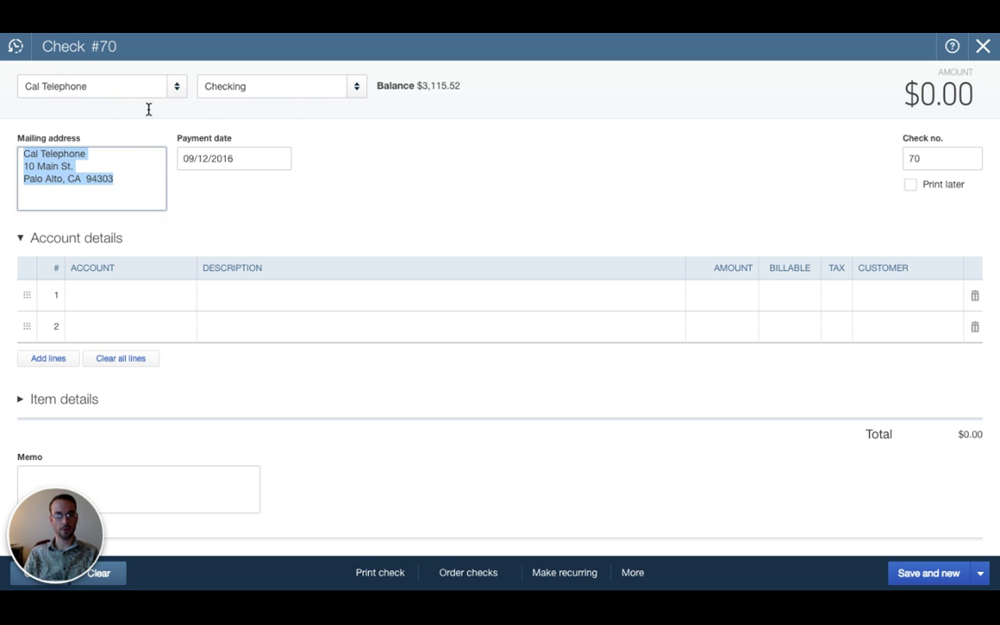
{"action": "left_click", "coordinate": [402, 119]}
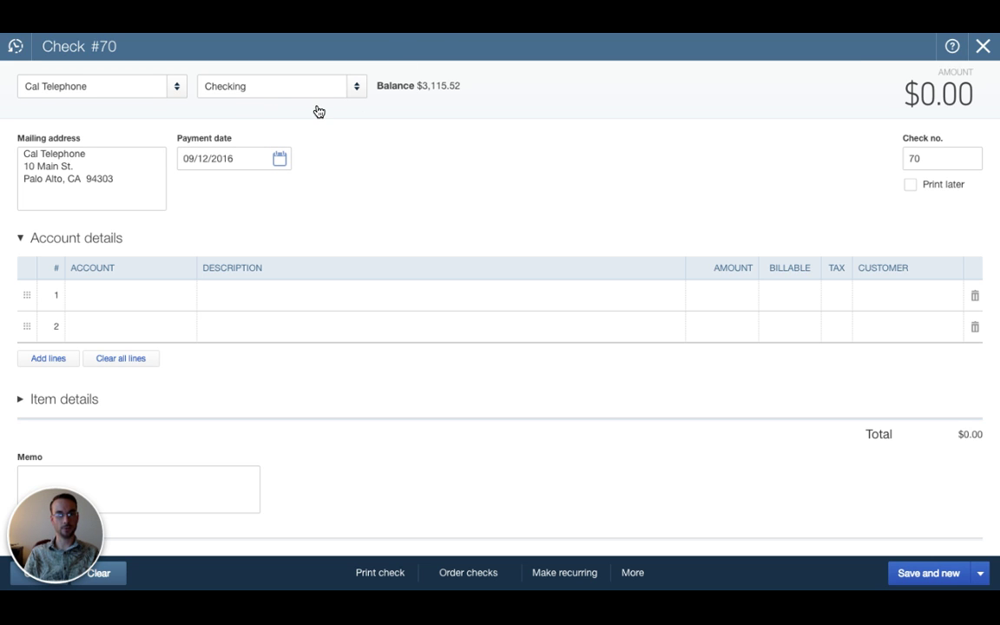
Assign the Telephone sub-account of Utilities to the first account details line.
{"action": "left_click", "coordinate": [189, 287]}
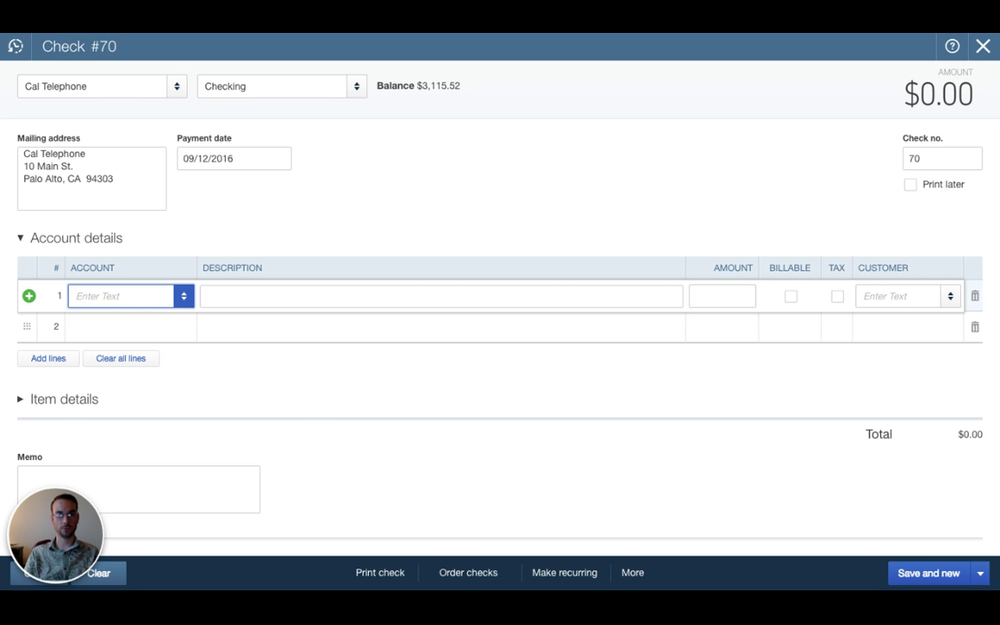
{"action": "key", "text": "Down"}
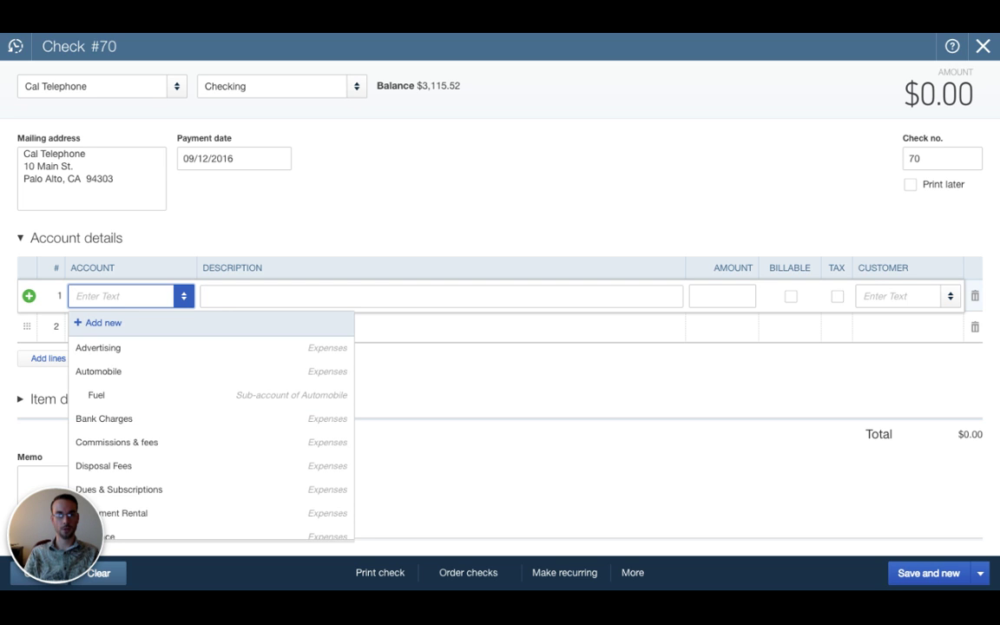
{"action": "scroll", "coordinate": [242, 401], "scroll_direction": "down", "scroll_amount": 1}
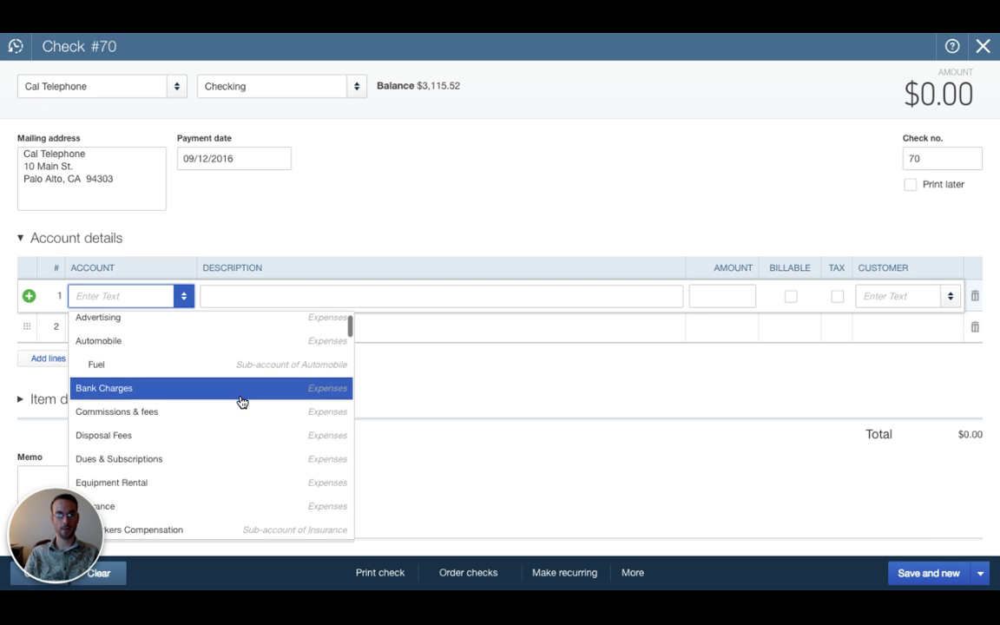
{"action": "scroll", "coordinate": [242, 401], "scroll_direction": "down", "scroll_amount": 2}
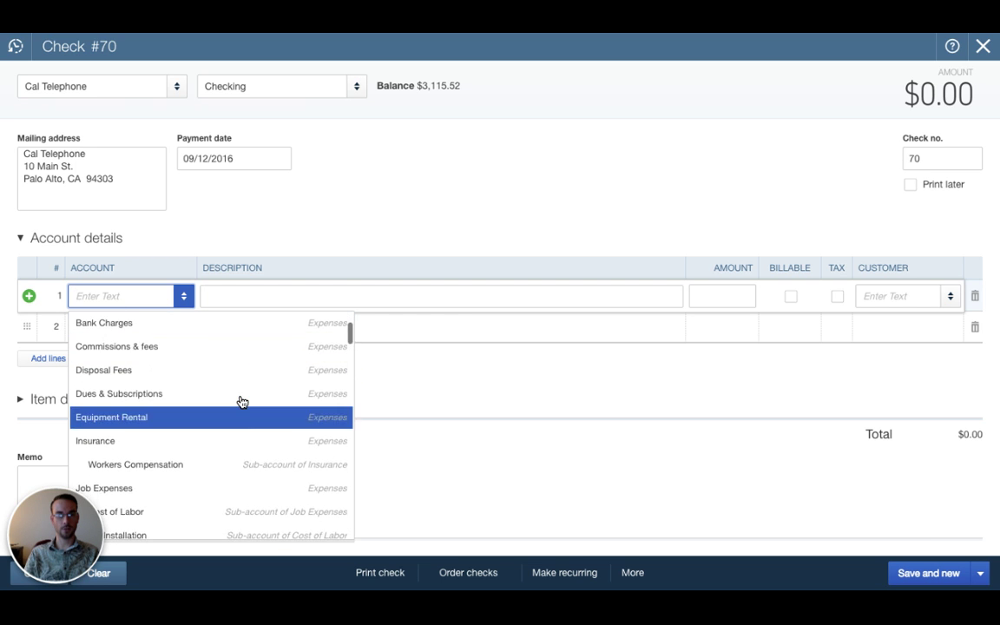
{"action": "scroll", "coordinate": [243, 401], "scroll_direction": "down", "scroll_amount": 8}
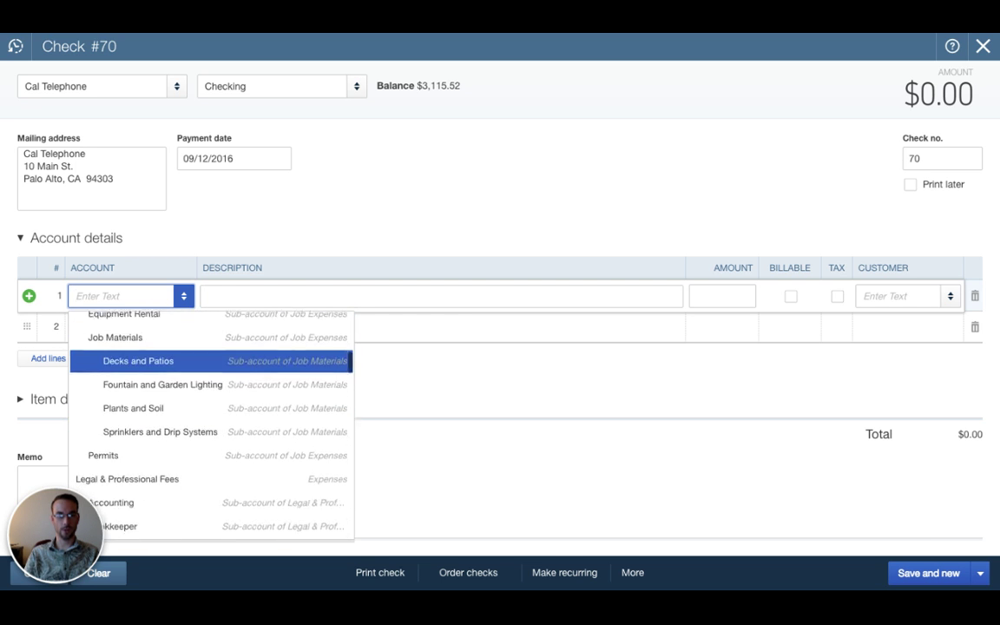
{"action": "scroll", "coordinate": [243, 401], "scroll_direction": "down", "scroll_amount": 9}
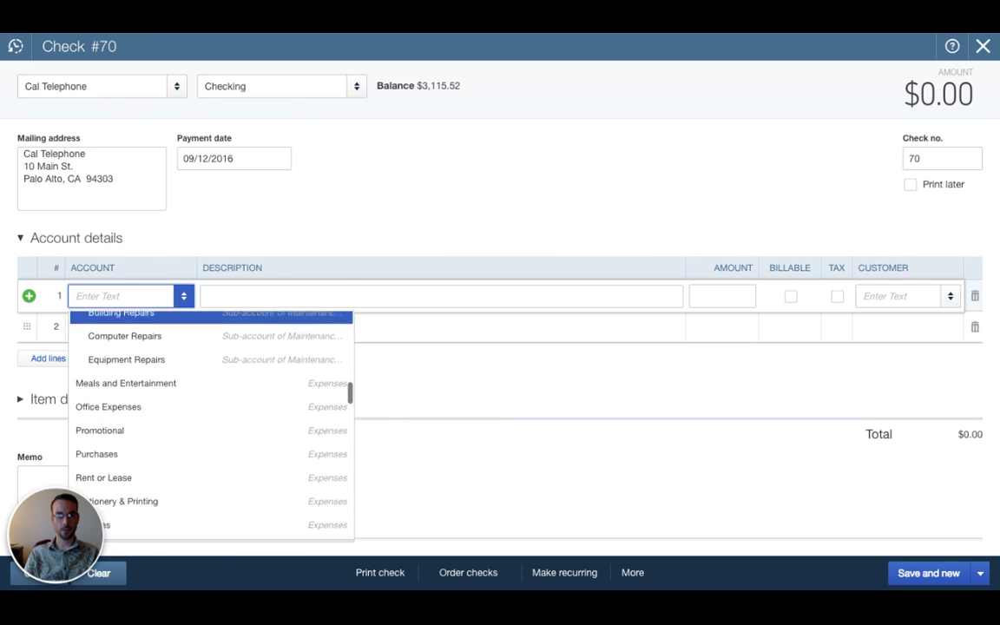
{"action": "scroll", "coordinate": [243, 401], "scroll_direction": "down", "scroll_amount": 8}
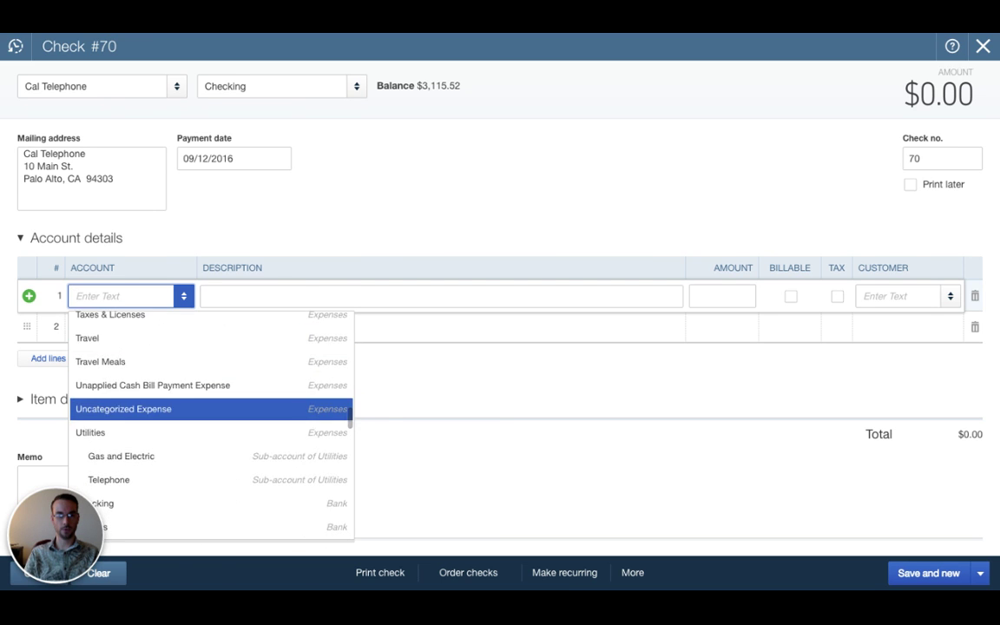
{"action": "scroll", "coordinate": [226, 395], "scroll_direction": "down", "scroll_amount": 2}
{"action": "left_click", "coordinate": [228, 397]}
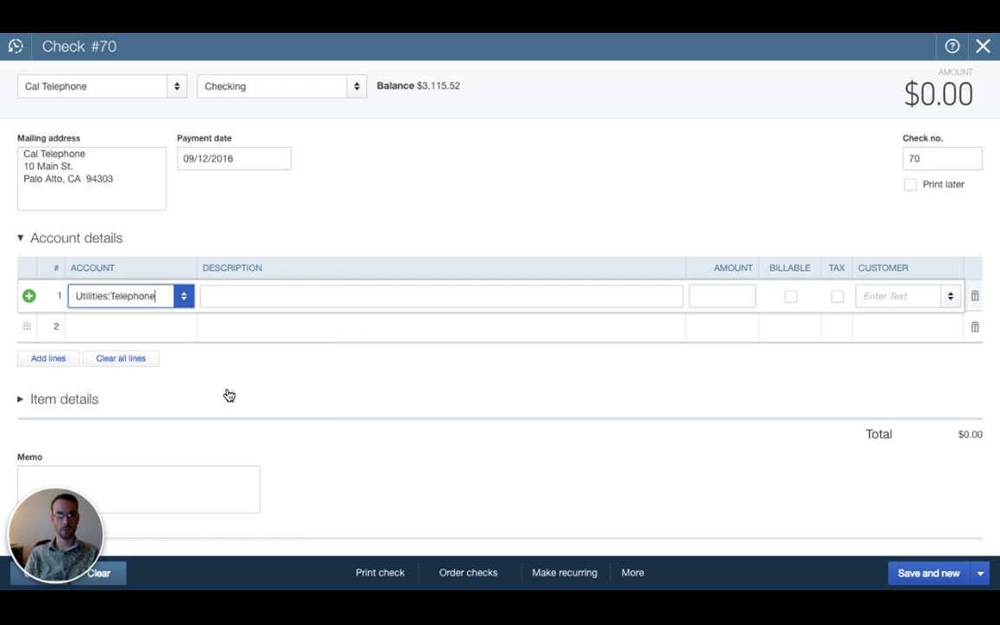
Describe the first line as "Sept 2016 Phone Bill Payment" and set its amount to 100.
{"action": "left_click", "coordinate": [283, 267]}
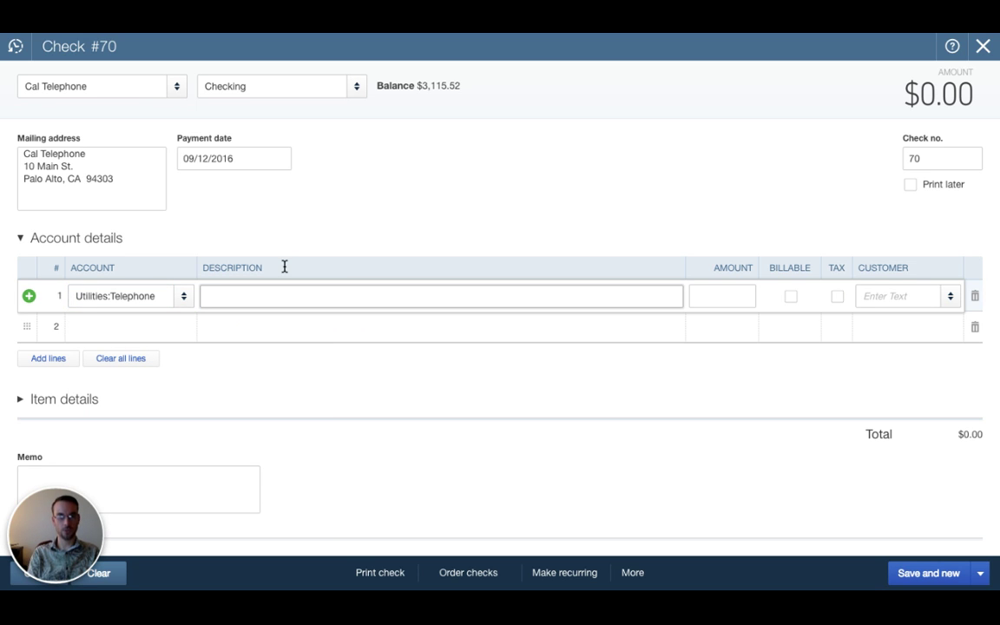
{"action": "type", "text": "Sept 2016 "}
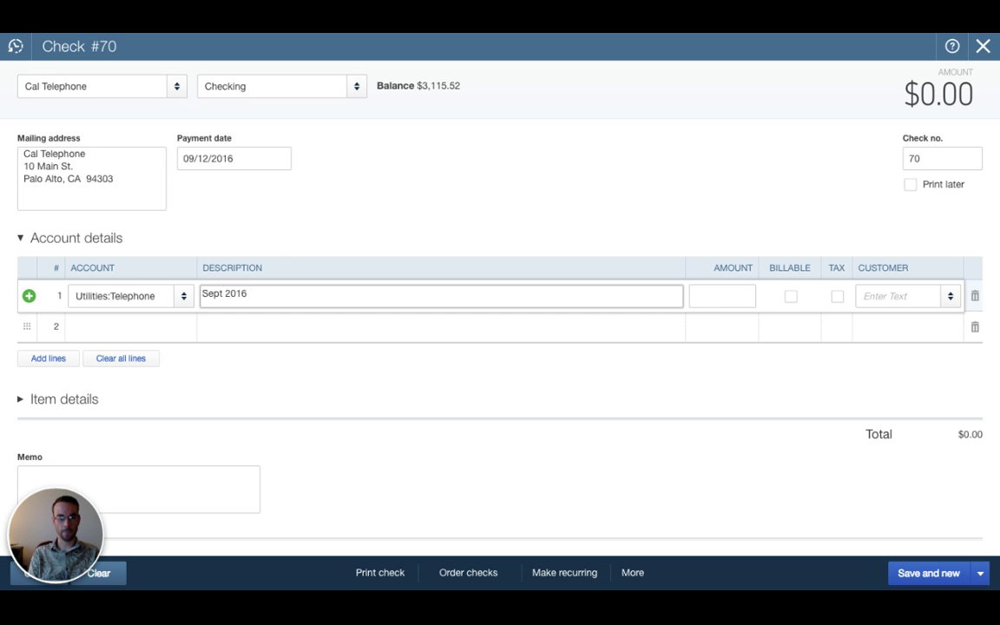
{"action": "type", "text": "Phone Bill Paym"}
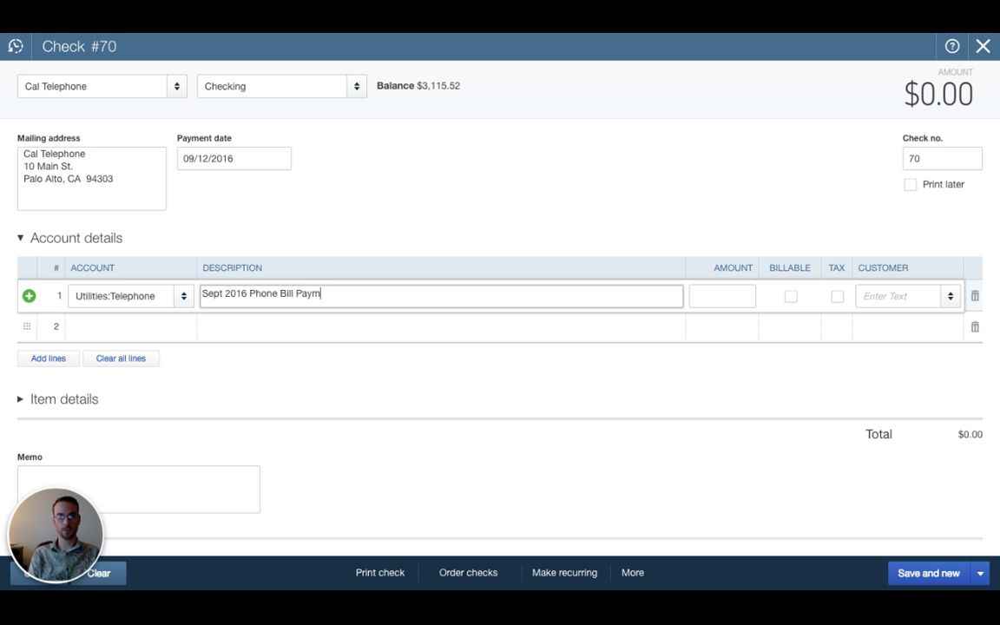
{"action": "type", "text": "ent"}
{"action": "key", "text": "Tab"}
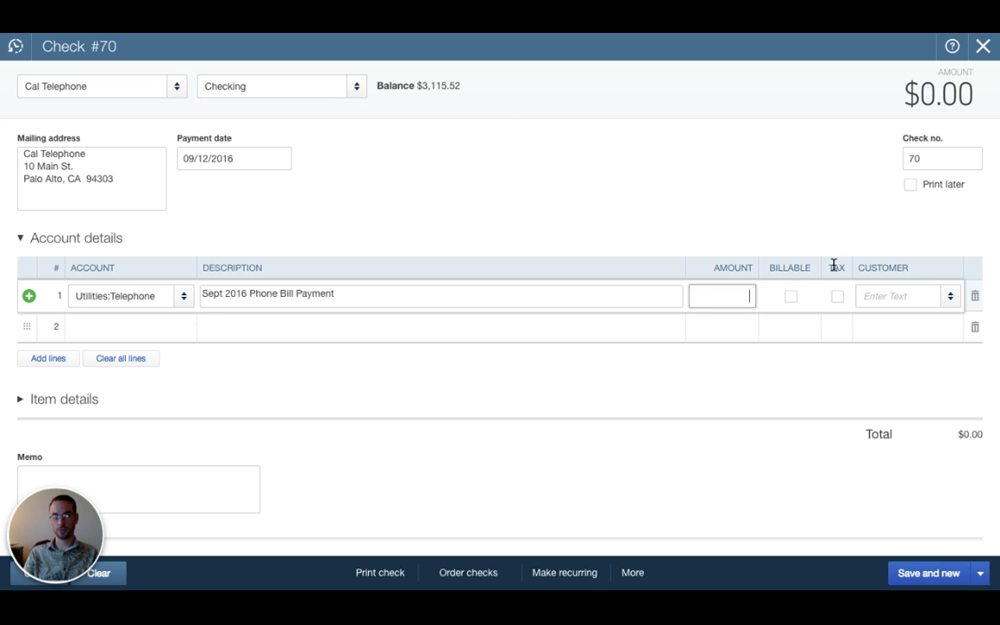
{"action": "type", "text": "100"}
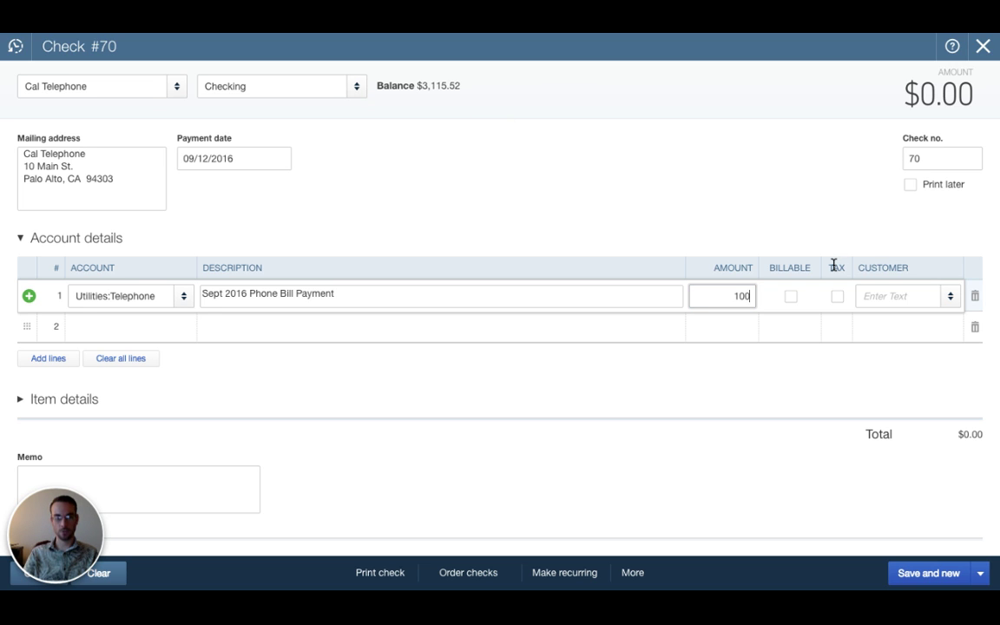
{"action": "key", "text": "Tab"}
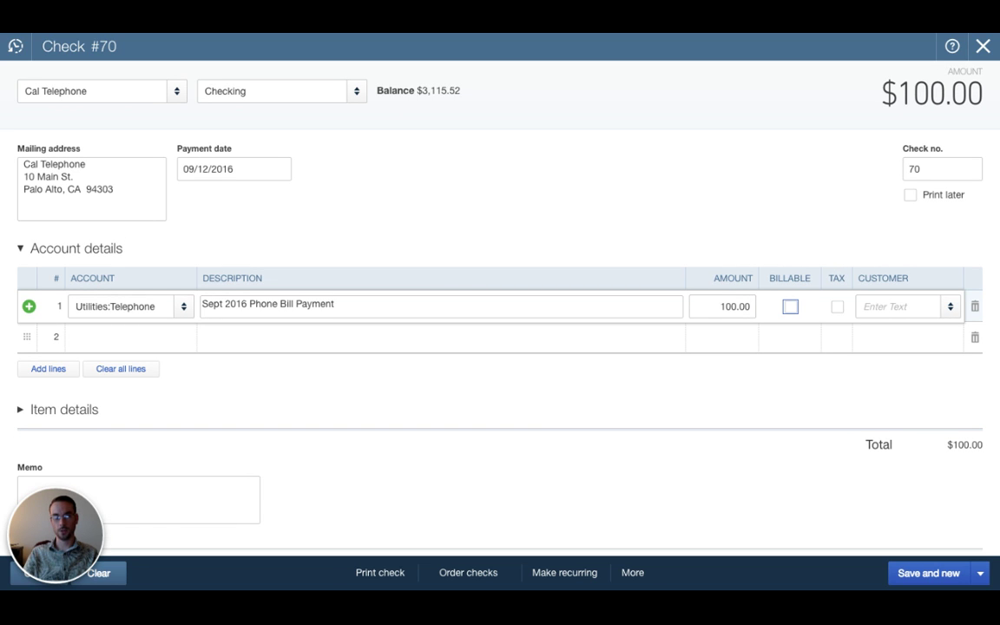
{"action": "key", "text": "space"}
{"action": "key", "text": "space"}
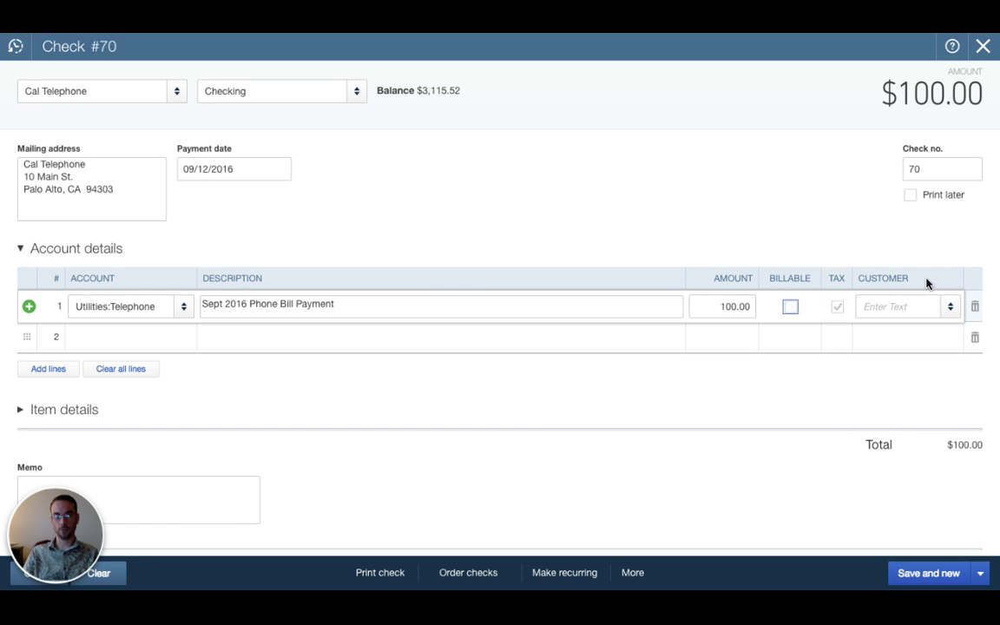
{"action": "key", "text": "Tab"}
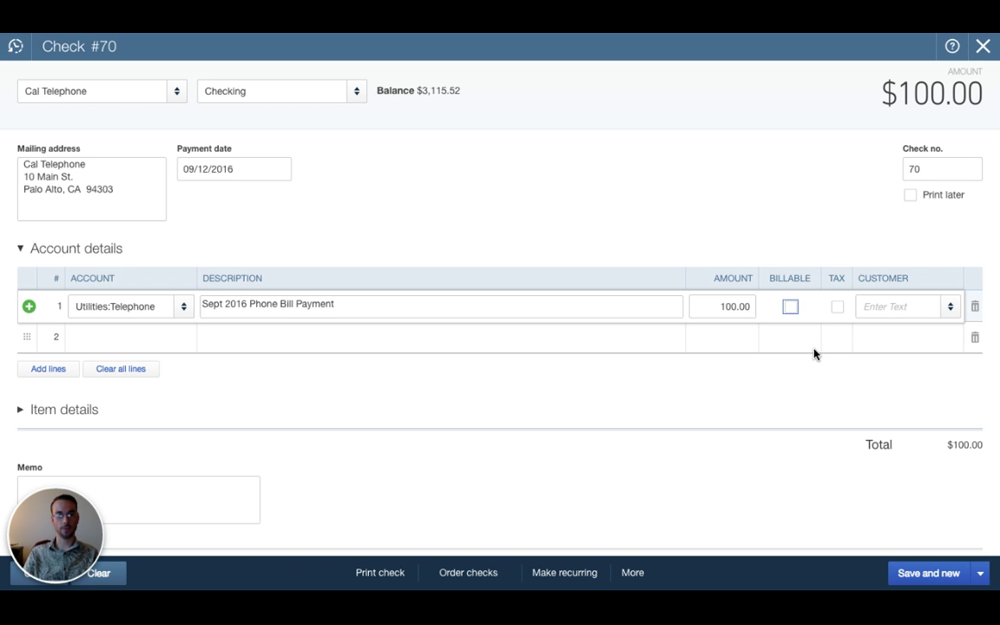
Copy the first line's description, "Sept 2016 Phone Bill Payment", into the check's memo.
{"action": "scroll", "coordinate": [815, 354], "scroll_direction": "down", "scroll_amount": 1}
{"action": "scroll", "coordinate": [814, 354], "scroll_direction": "down", "scroll_amount": 2}
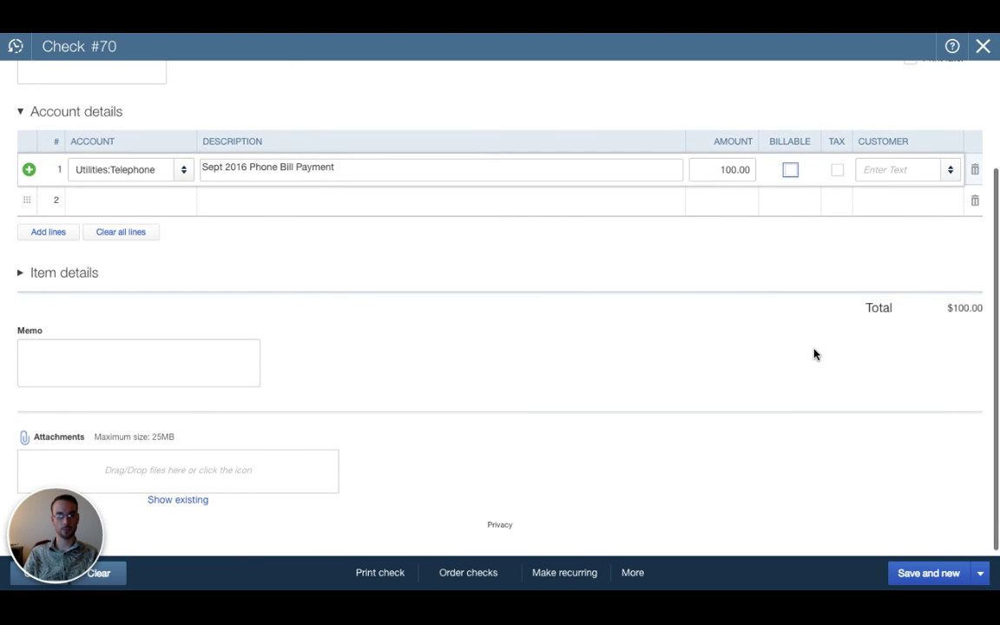
{"action": "key", "text": "shift+Tab"}
{"action": "key", "text": "shift+Tab"}
{"action": "key", "text": "ctrl+c"}
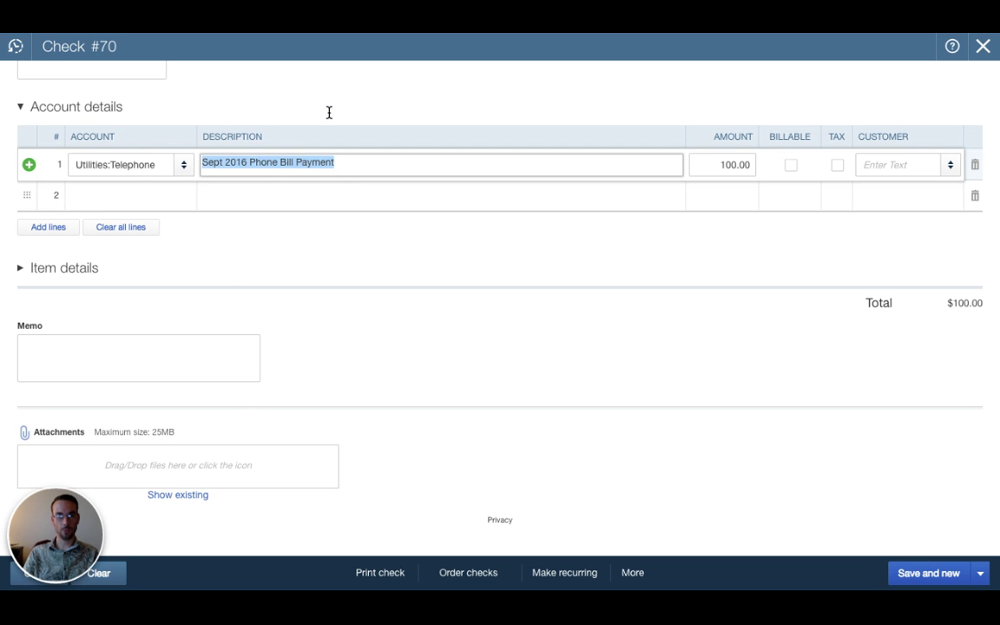
{"action": "left_click", "coordinate": [219, 315]}
{"action": "key", "text": "ctrl+v"}
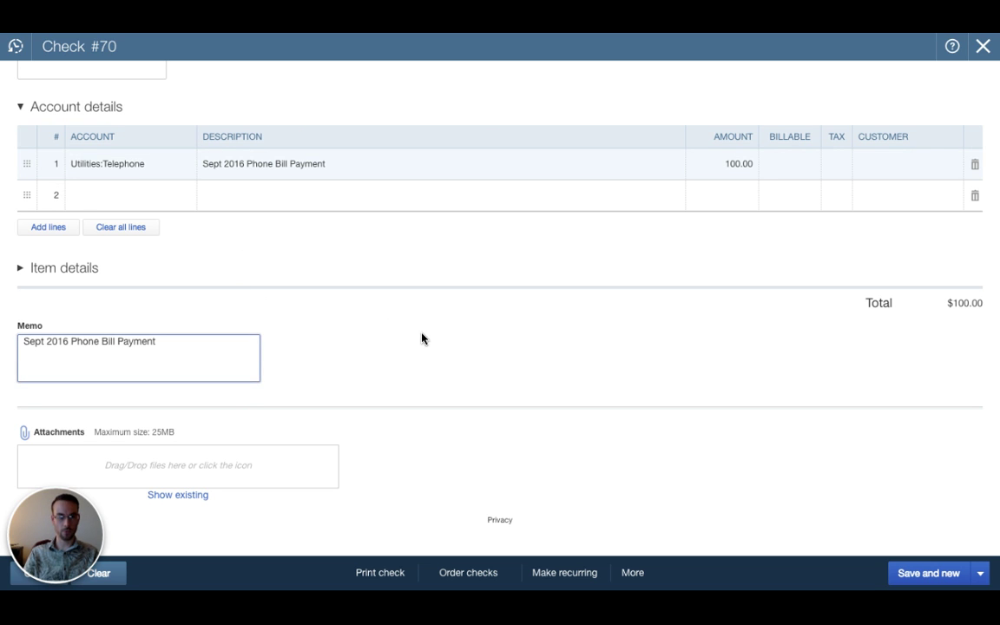
Attach the file Price Levels.png to the check and review the completed form.
{"action": "left_click", "coordinate": [232, 463]}
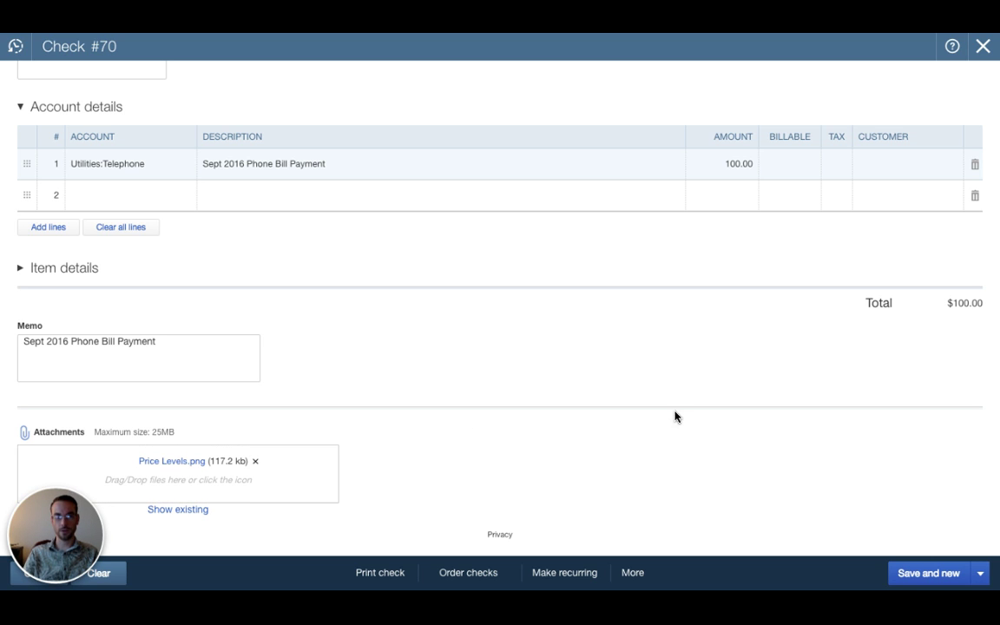
{"action": "scroll", "coordinate": [685, 425], "scroll_direction": "up", "scroll_amount": 3}
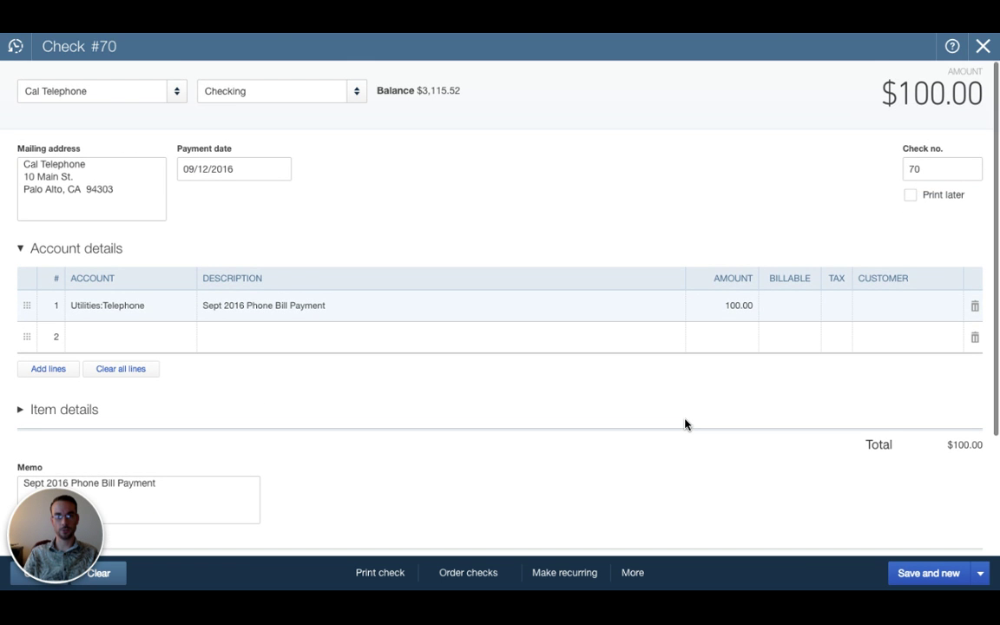
{"action": "scroll", "coordinate": [685, 424], "scroll_direction": "down", "scroll_amount": 3}
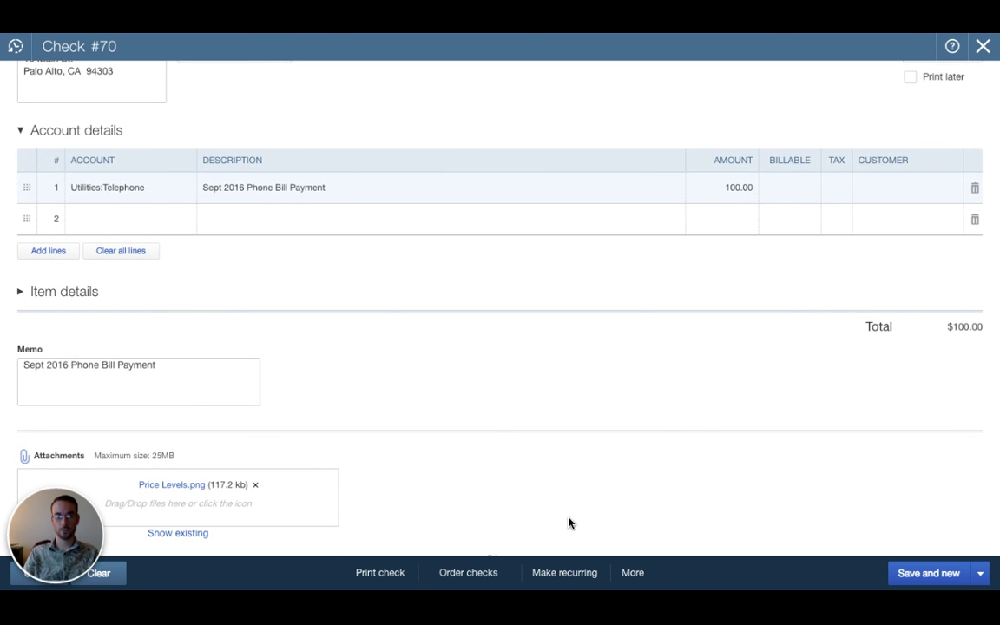
Start printing the check and finish the print checks setup.
{"action": "left_click", "coordinate": [427, 579]}
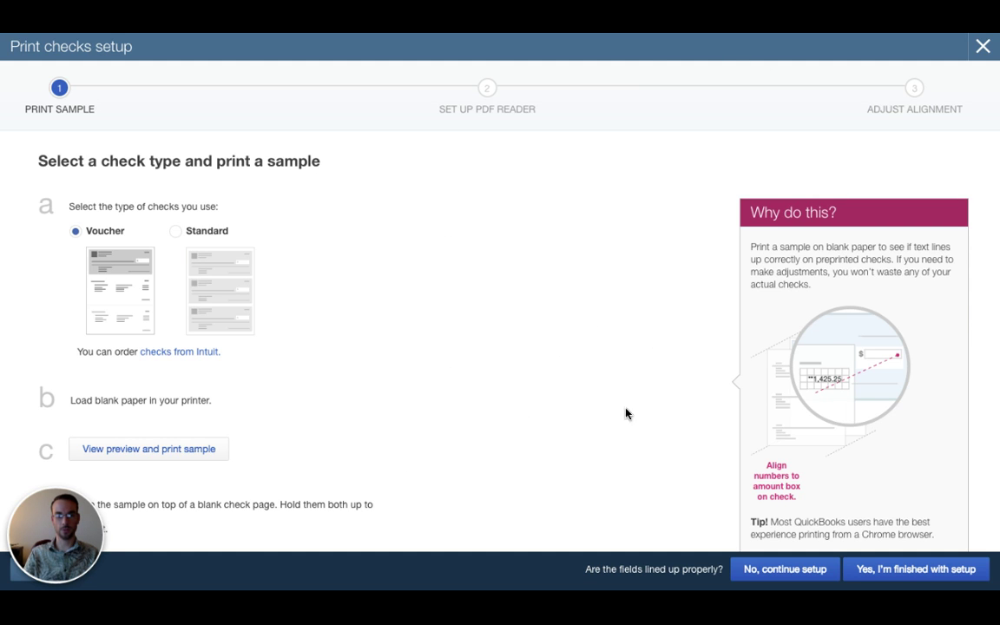
{"action": "left_click", "coordinate": [985, 577]}
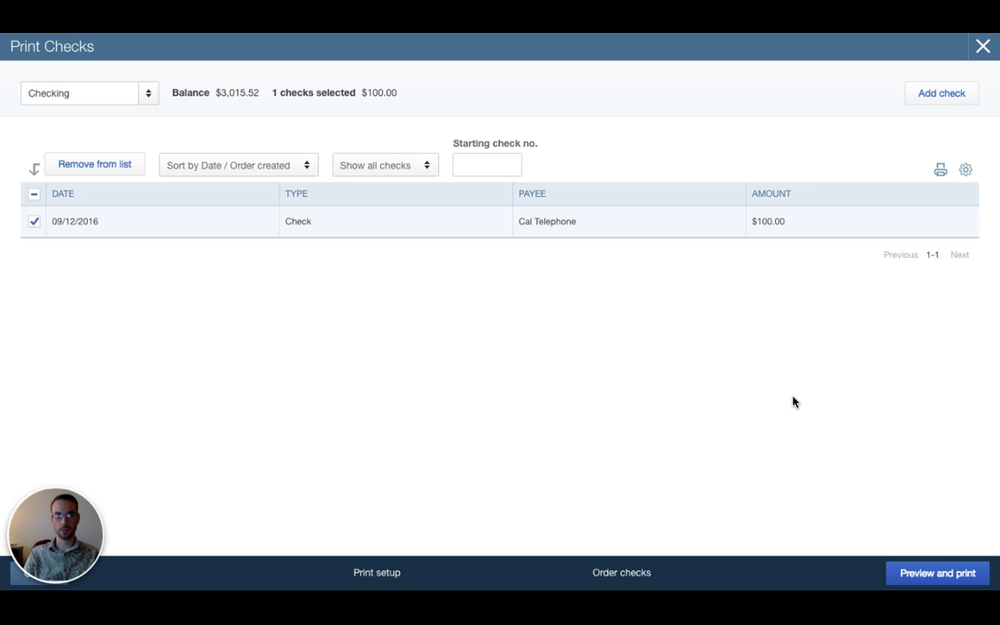
{"action": "left_click", "coordinate": [937, 573]}
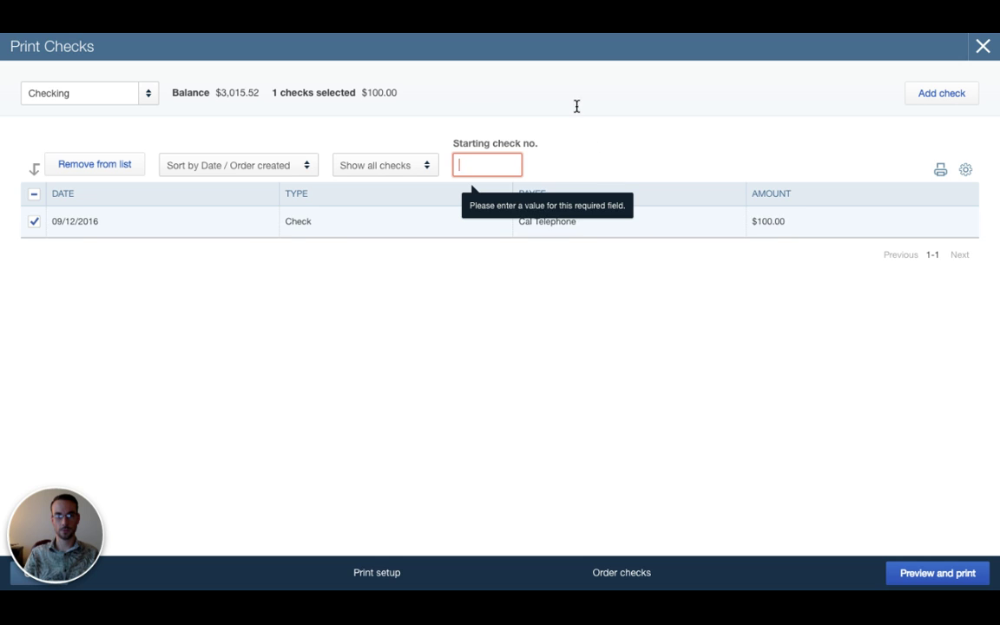
{"action": "type", "text": "70"}
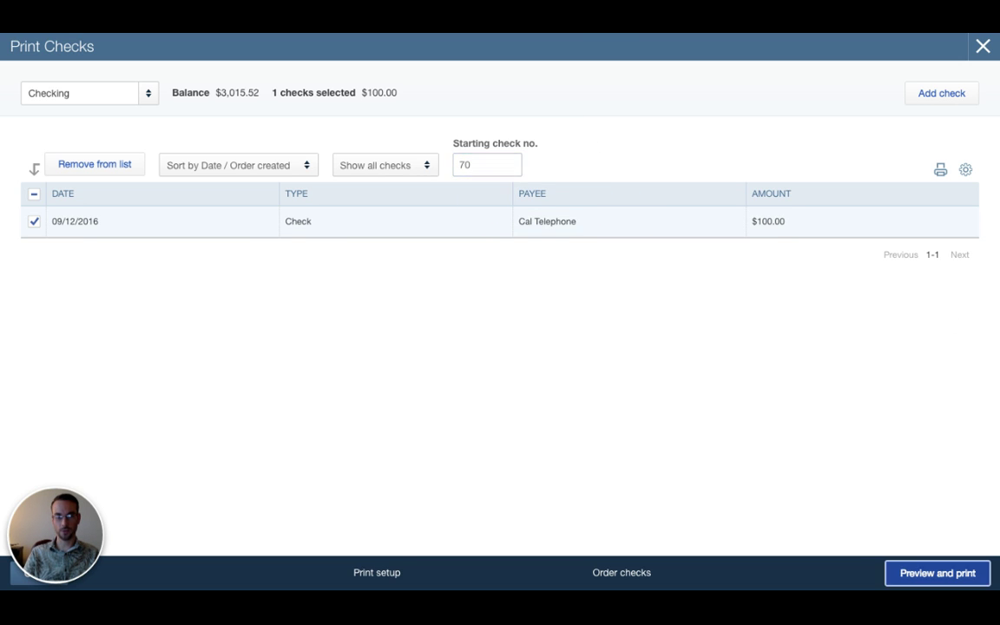
{"action": "left_click", "coordinate": [938, 573]}
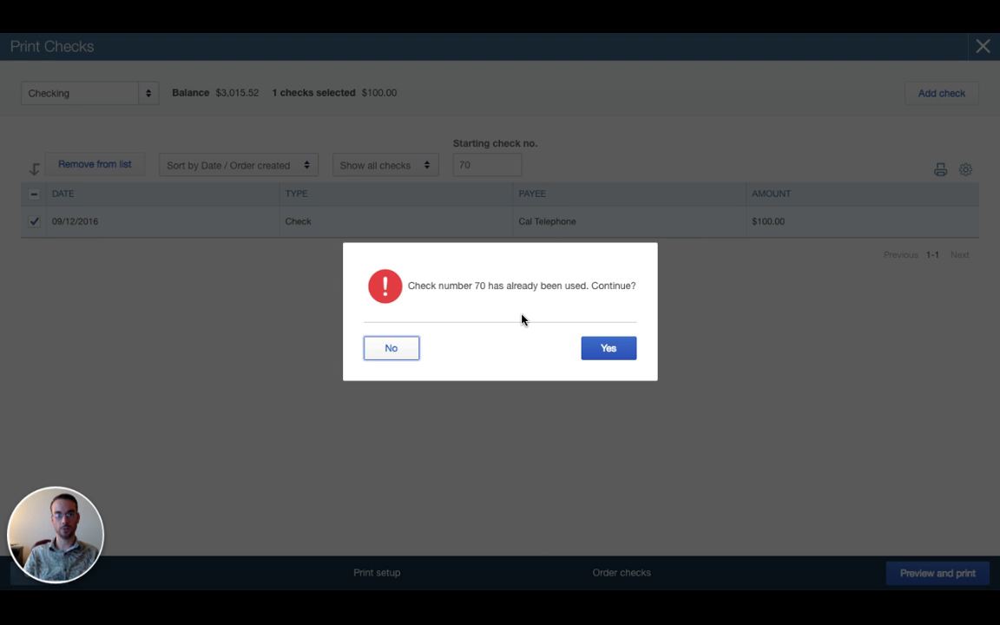
{"action": "left_click", "coordinate": [392, 348]}
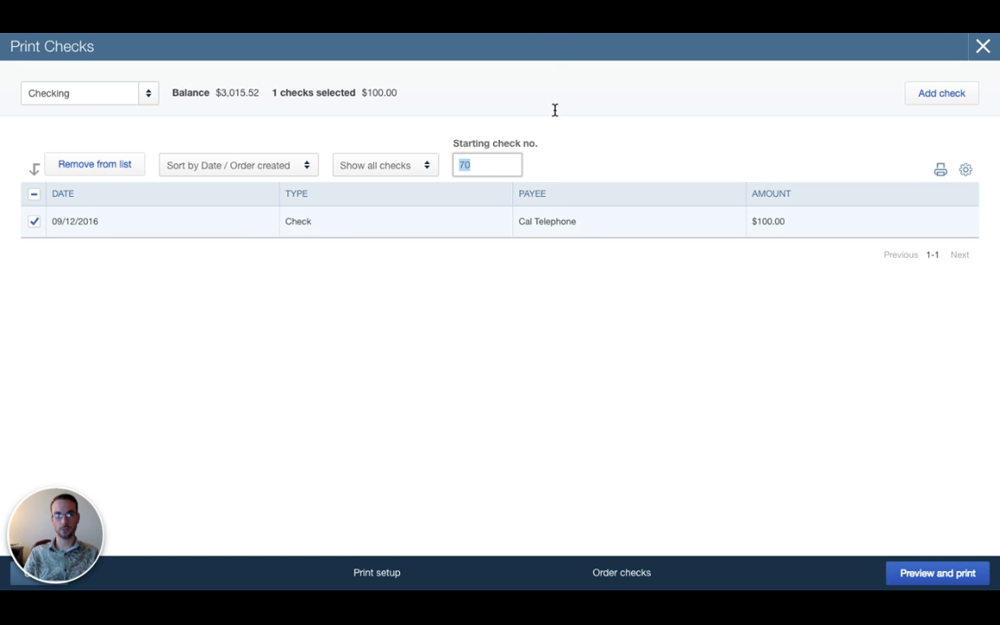
Set the starting check number to 71 and preview the Cal Telephone check for printing.
{"action": "type", "text": "71"}
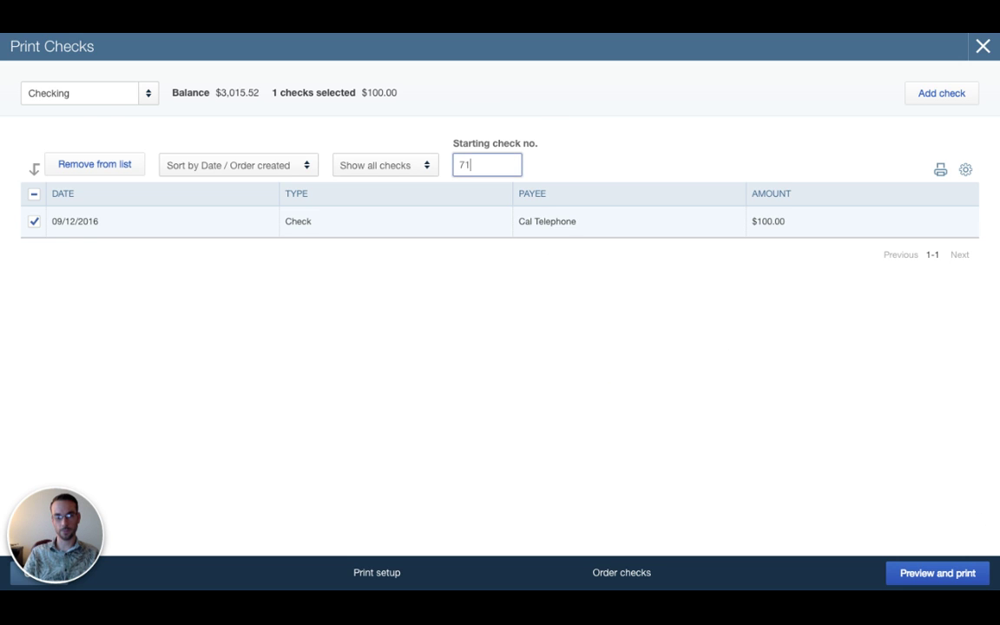
{"action": "left_click", "coordinate": [938, 573]}
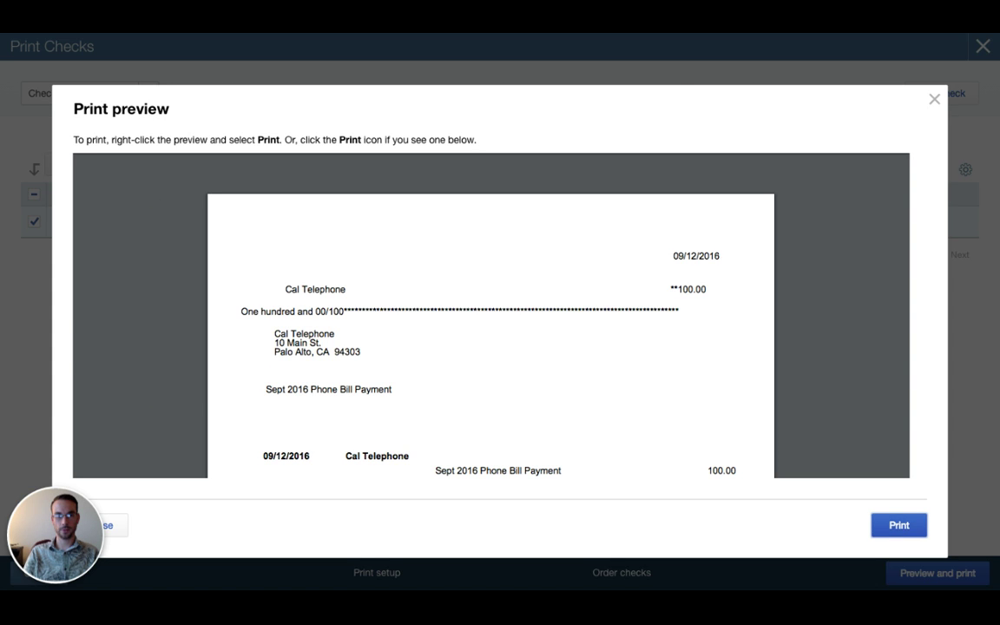
{"action": "mouse_move", "coordinate": [441, 187]}
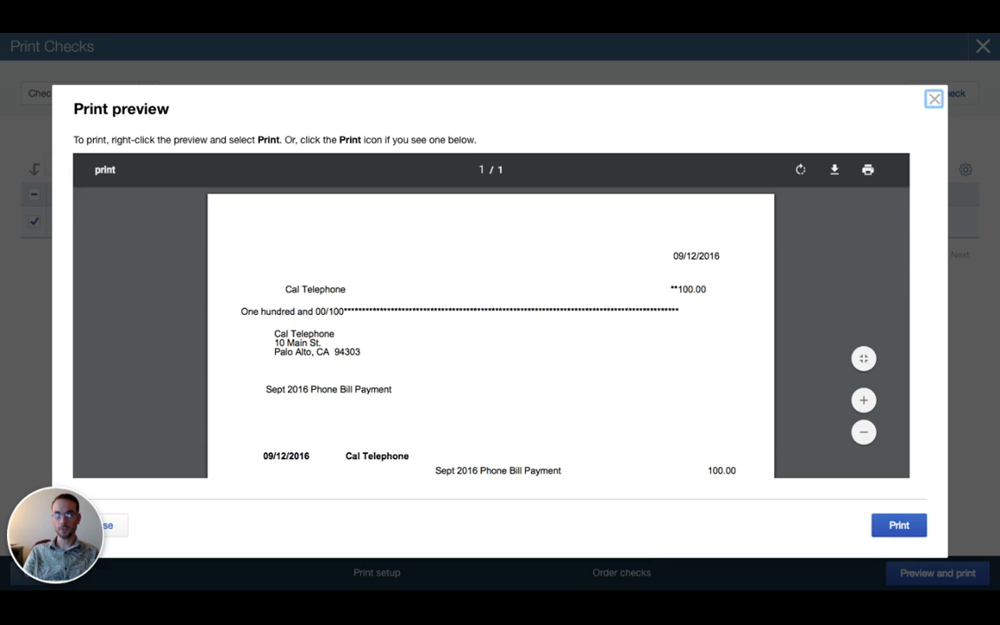
Close the print preview and choose to keep all checks in the Print Checks list.
{"action": "left_click", "coordinate": [934, 99]}
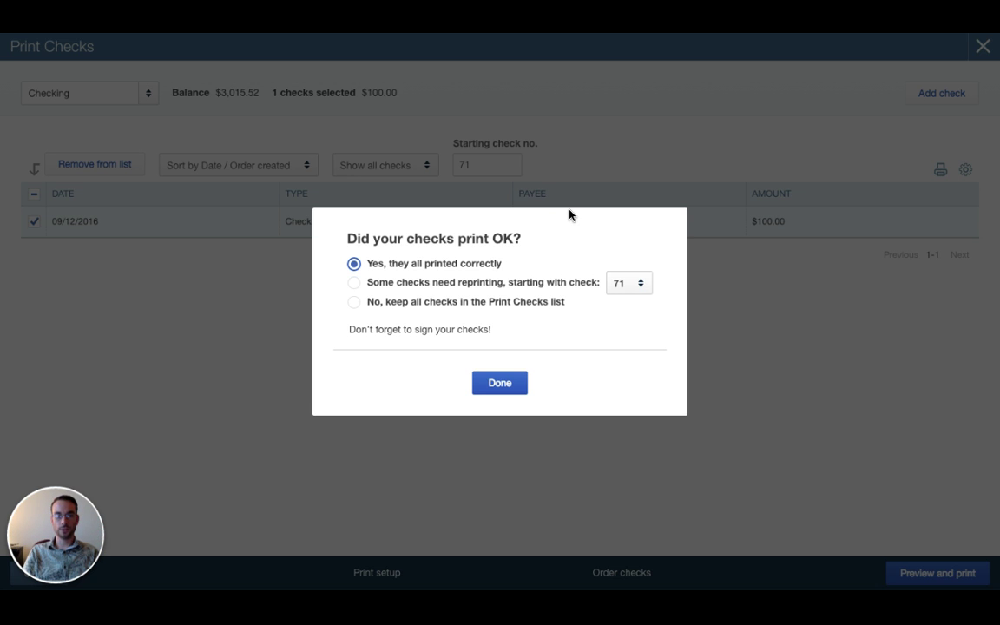
{"action": "left_click", "coordinate": [401, 270]}
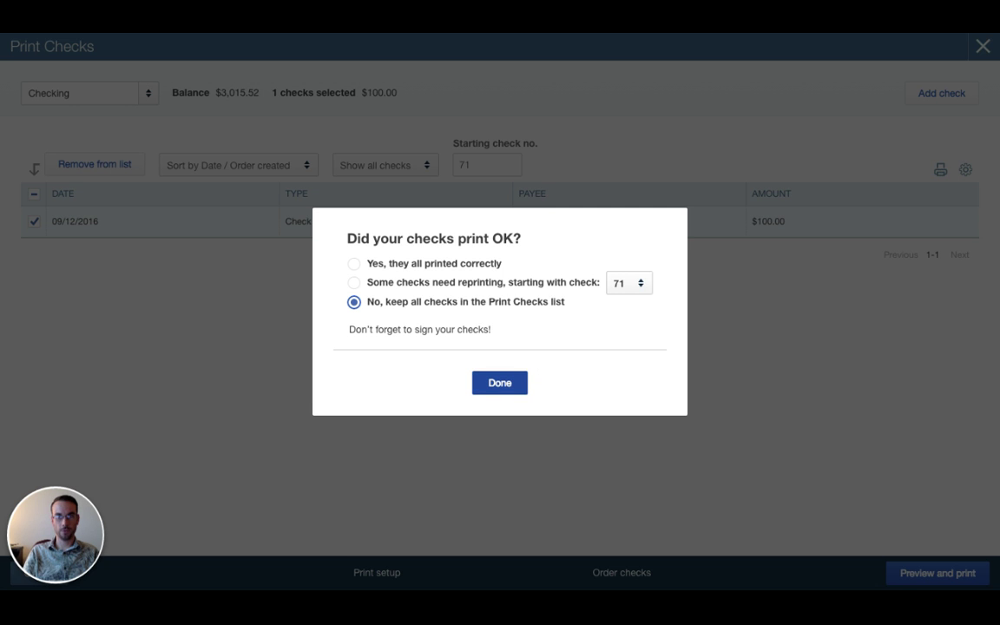
{"action": "left_click", "coordinate": [500, 383]}
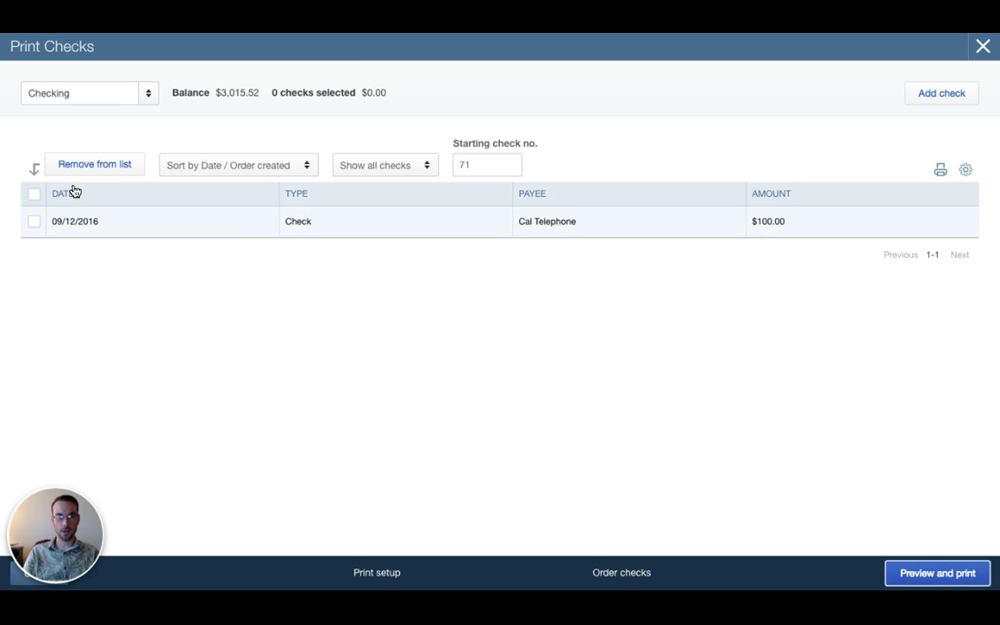
Select the Cal Telephone check again, print it from the preview and confirm that all checks printed correctly.
{"action": "left_click", "coordinate": [34, 194]}
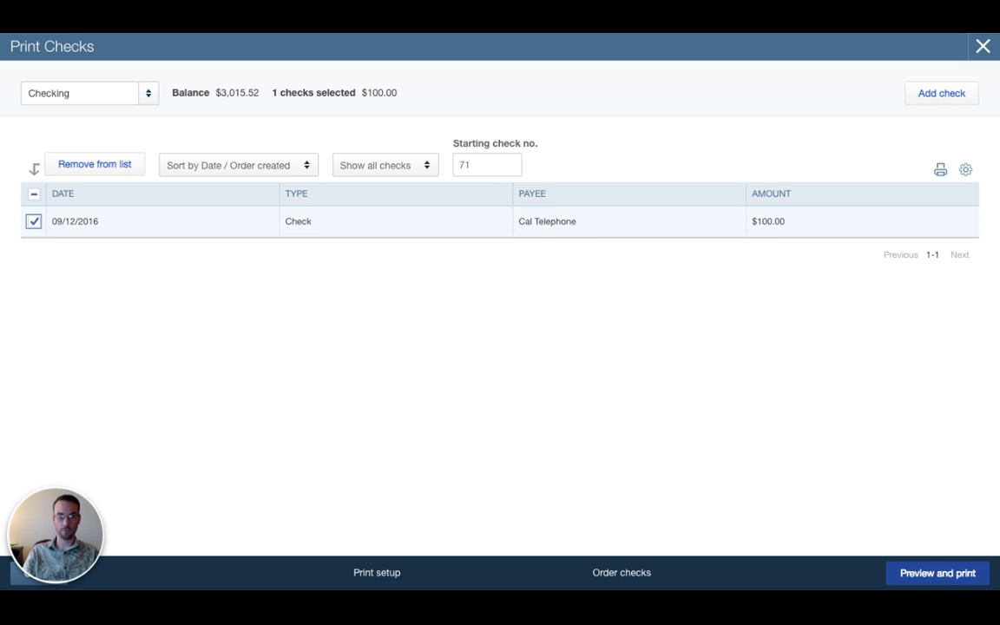
{"action": "left_click", "coordinate": [937, 573]}
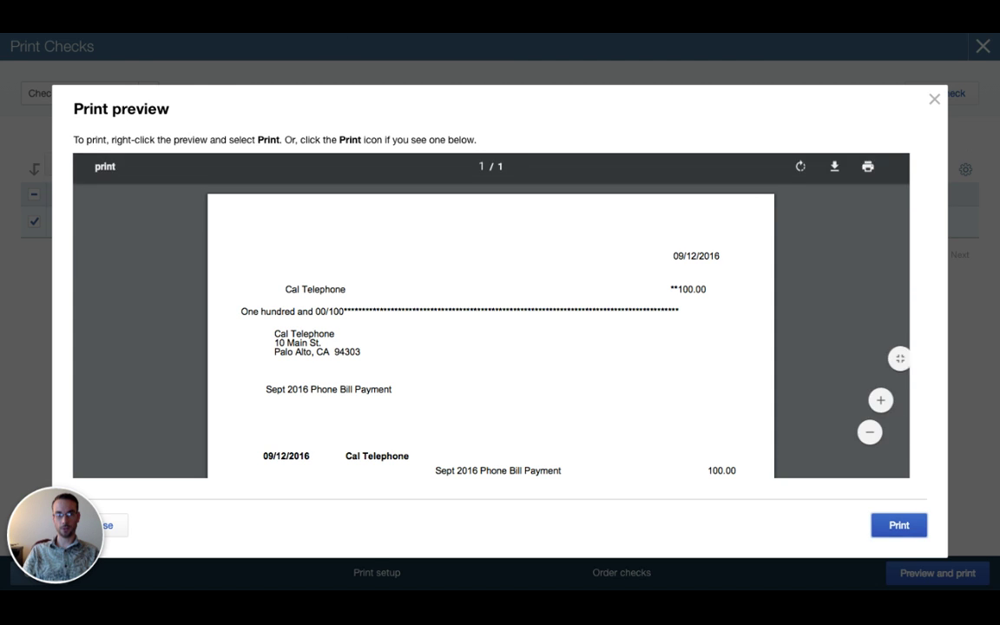
{"action": "left_click", "coordinate": [899, 525]}
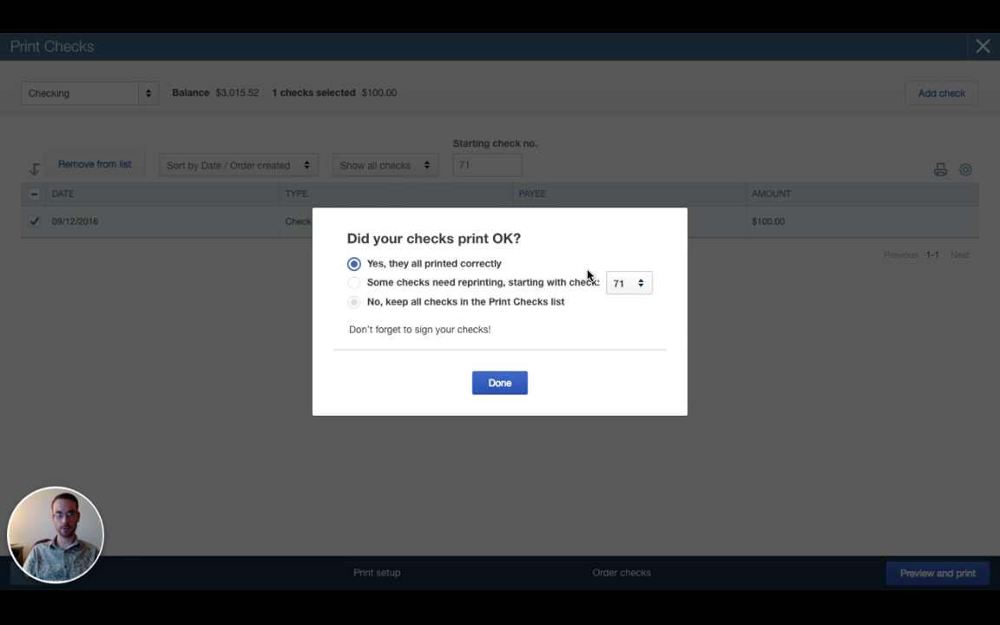
{"action": "left_click", "coordinate": [499, 383]}
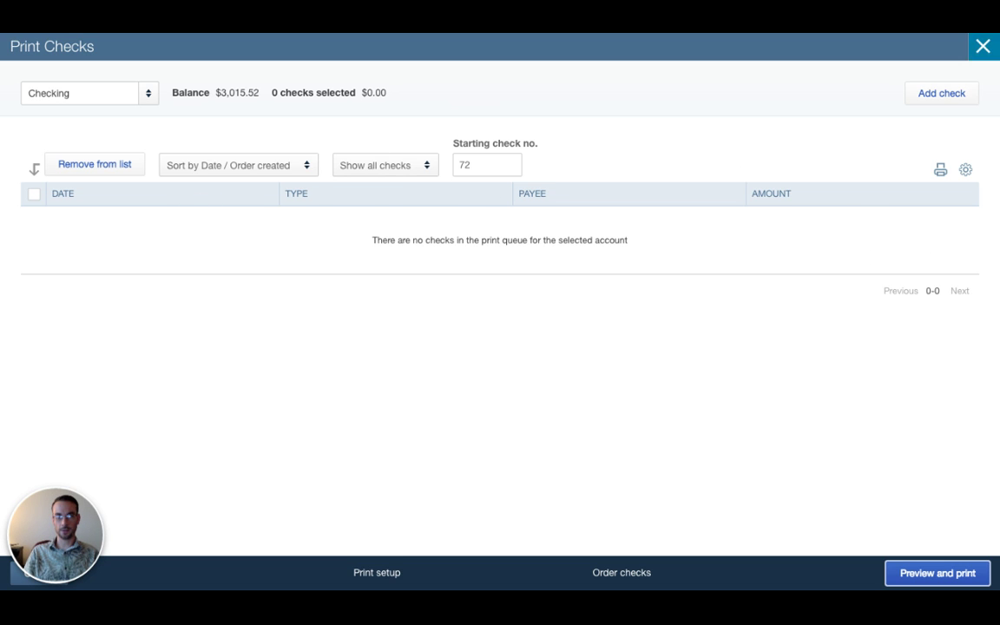
Leave Print Checks, open the Checking account's bank register and dismiss the register basics tip to view the new check.
{"action": "left_click", "coordinate": [982, 46]}
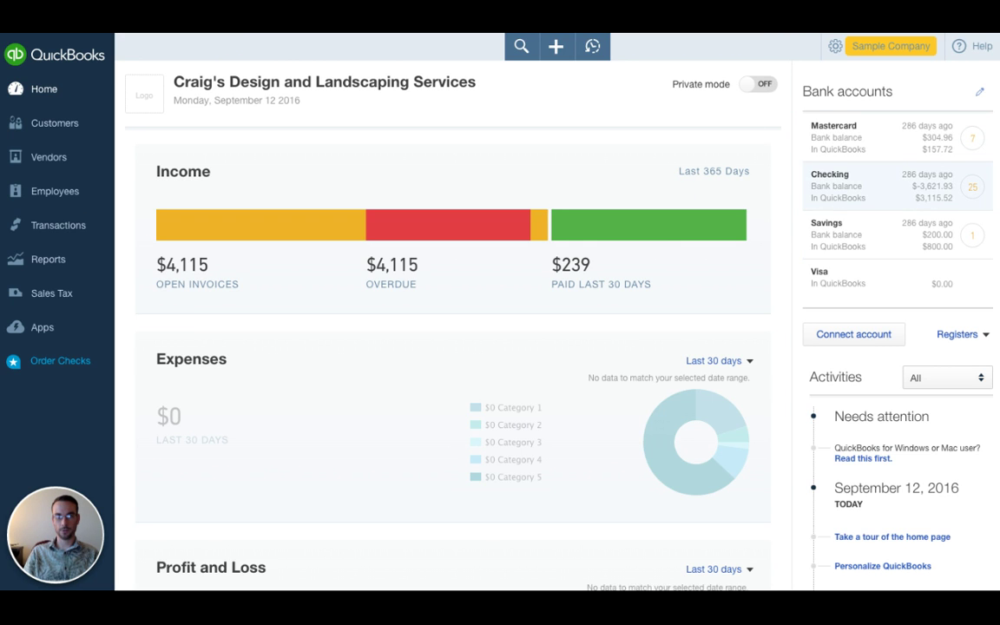
{"action": "left_click", "coordinate": [868, 186]}
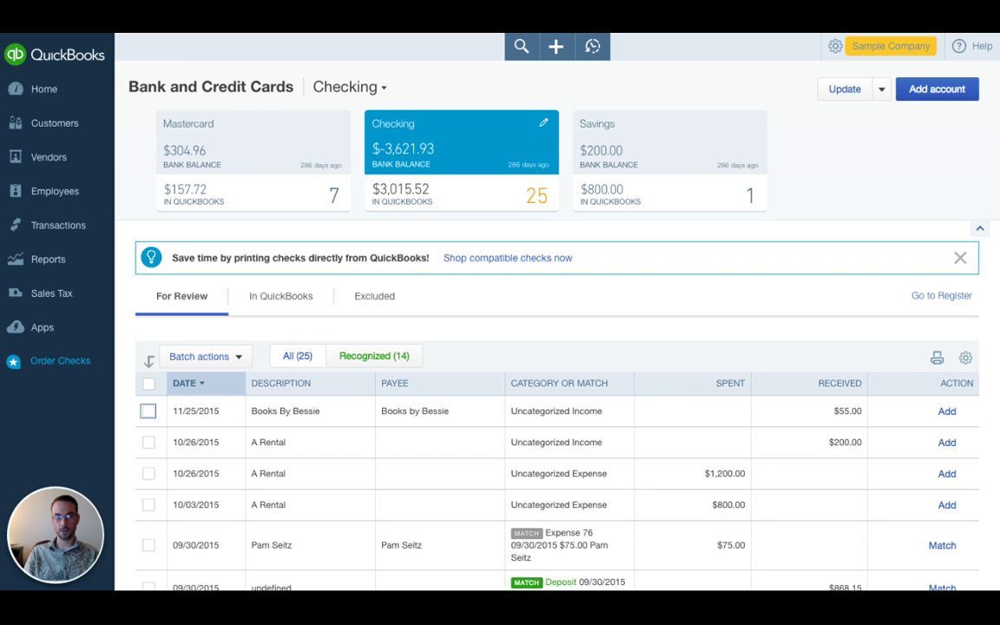
{"action": "left_click", "coordinate": [941, 296]}
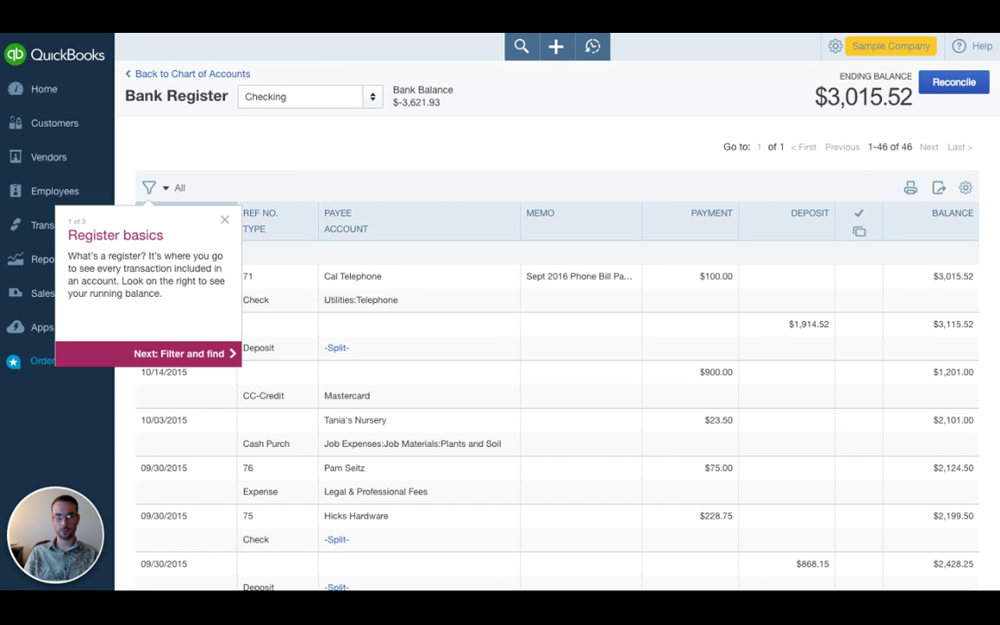
{"action": "left_click", "coordinate": [254, 184]}
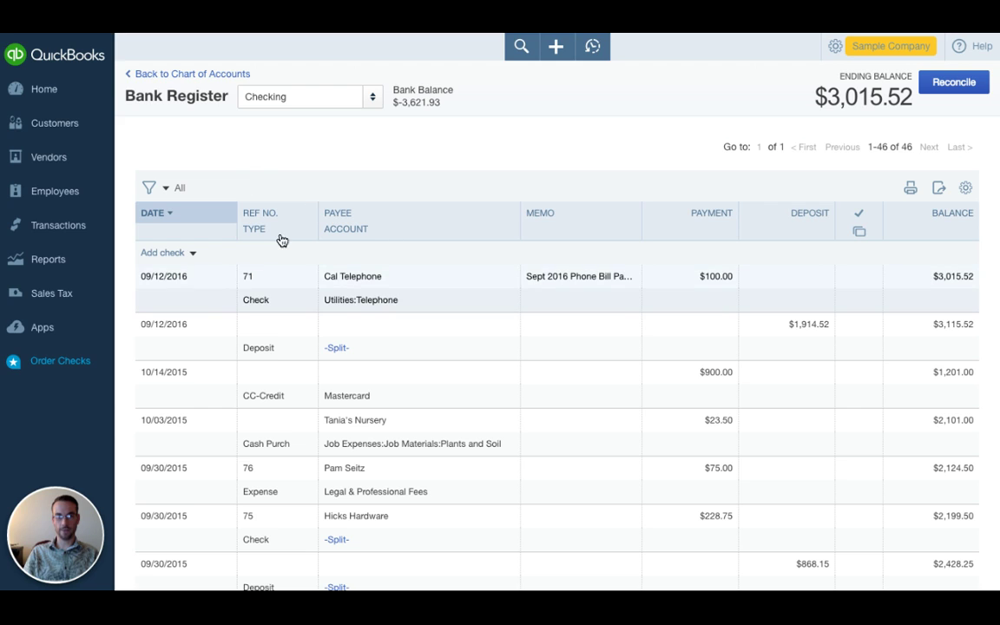